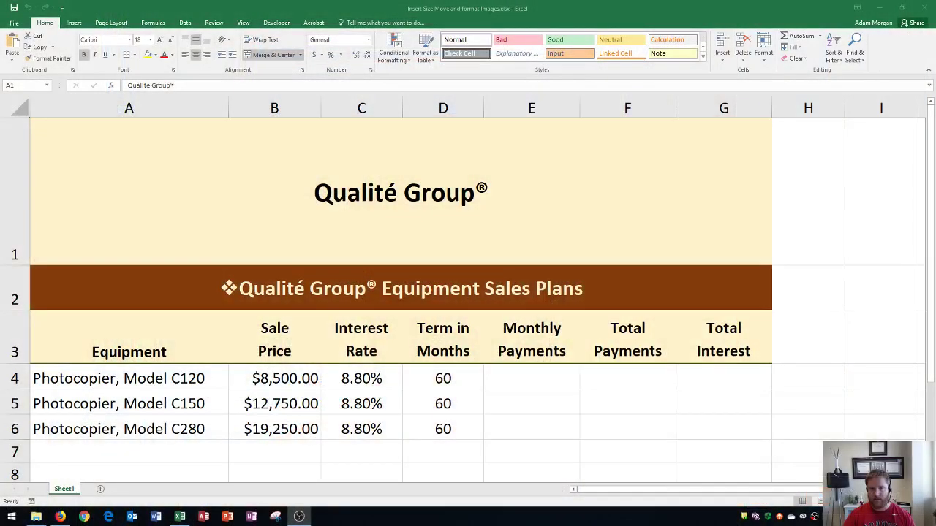
Insert the picture Wall St.png from the Desktop folder at the merged title cell A1
click(249, 149)
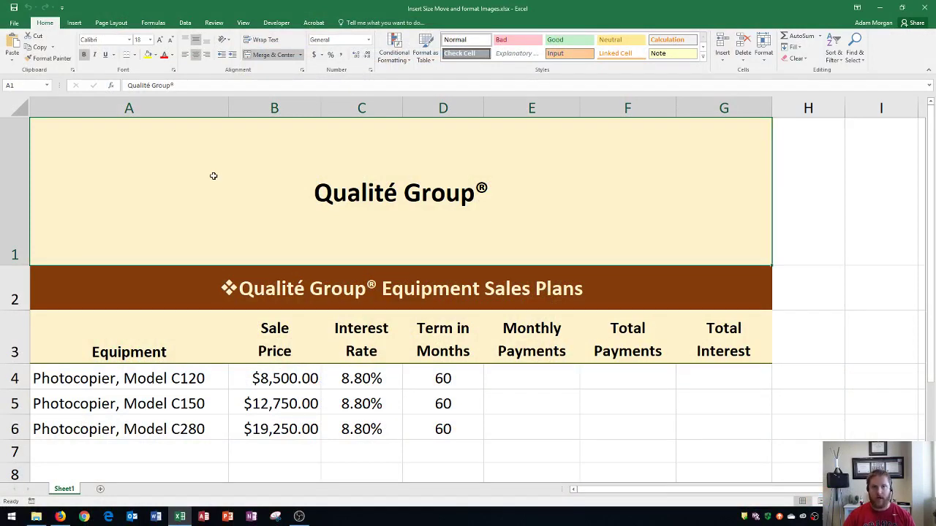
click(75, 23)
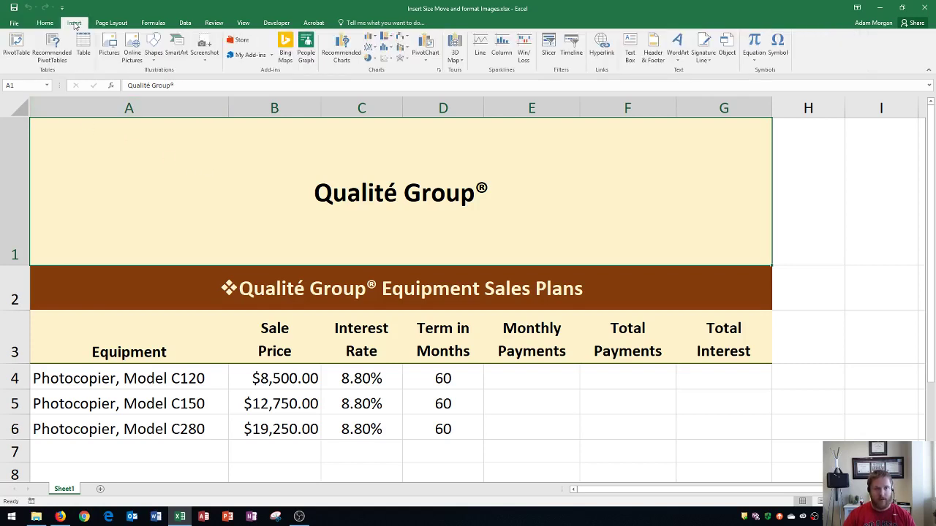
click(109, 48)
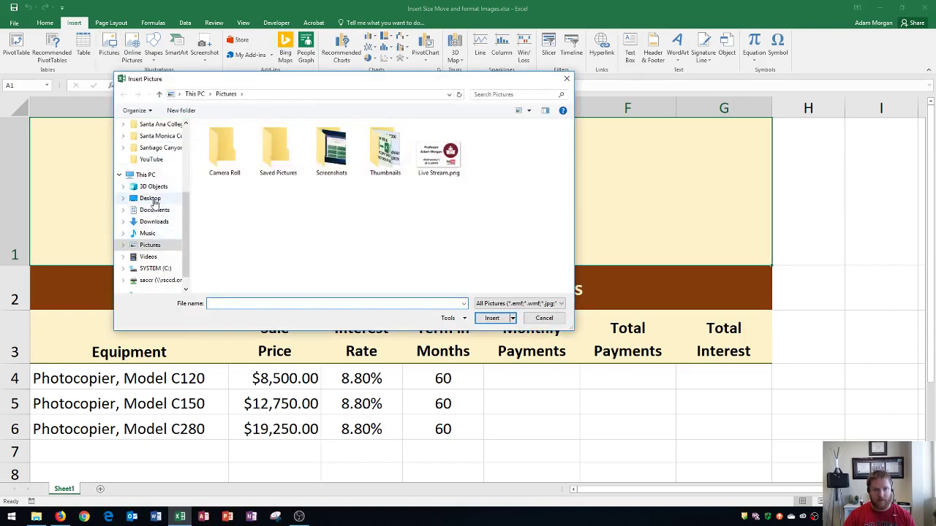
click(152, 199)
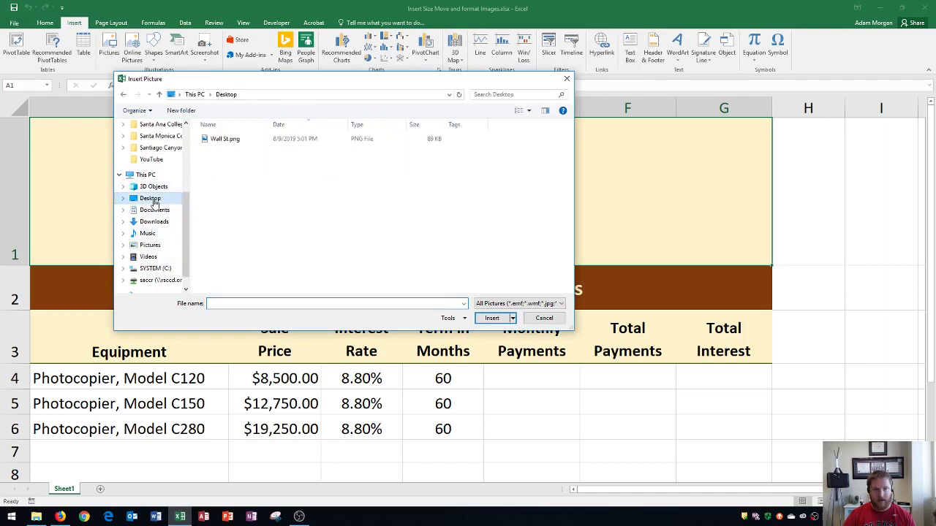
double_click(224, 140)
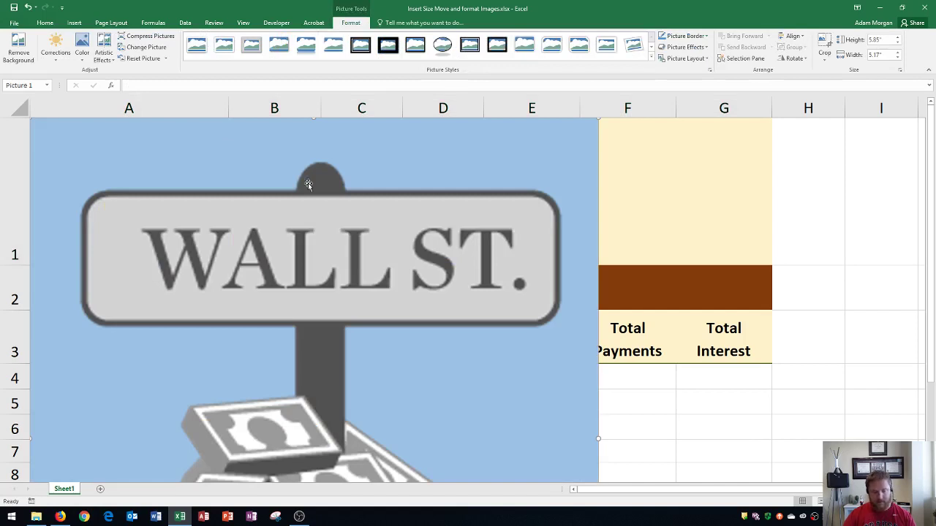
Set the Wall St. picture's height to 2", and shrink it proportionally to about 1.34" high to fit within row 1
scroll(326, 202, down, 5)
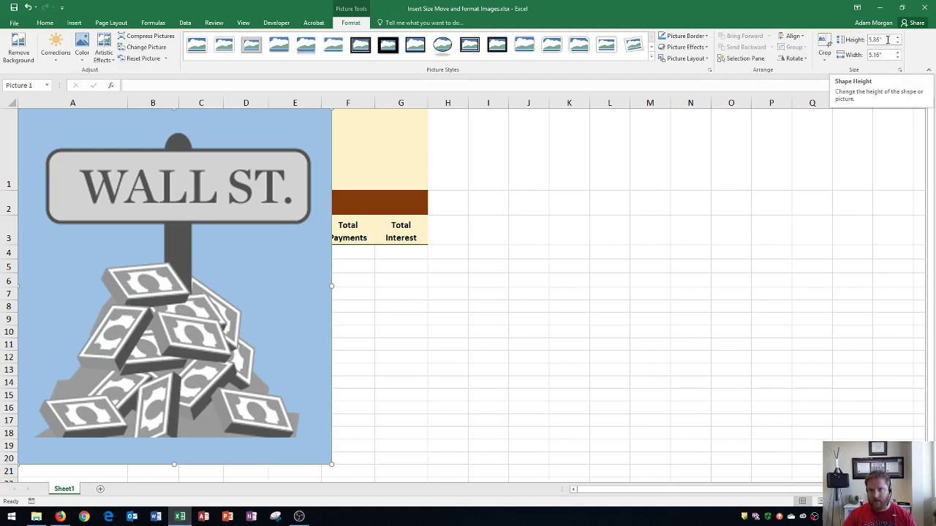
click(888, 40)
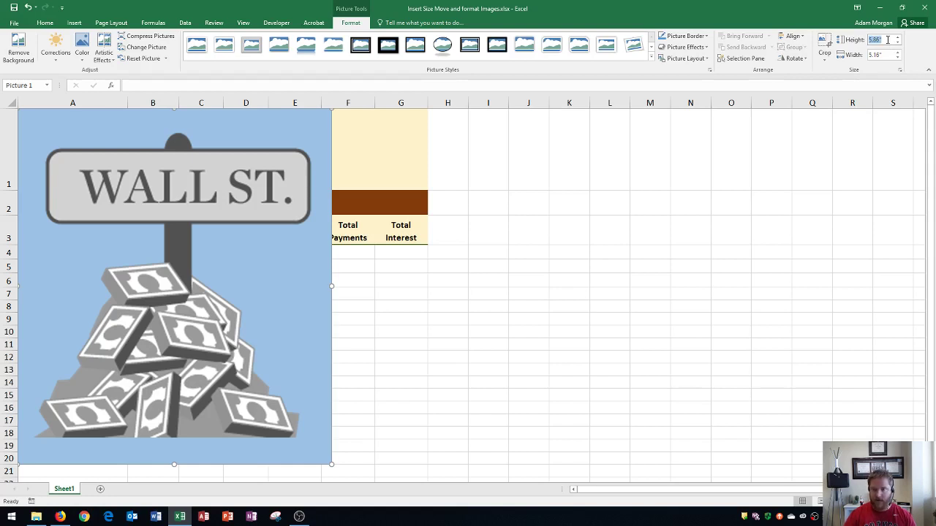
text(2)
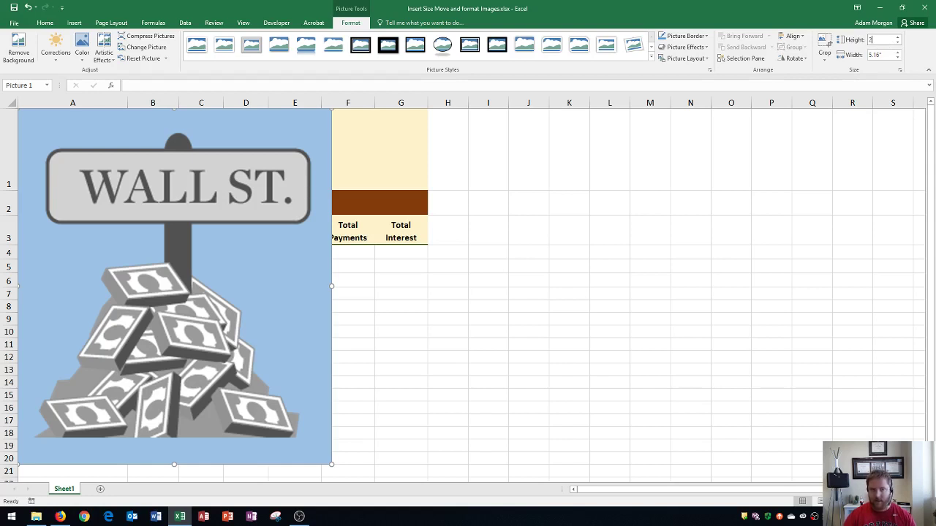
key(Return)
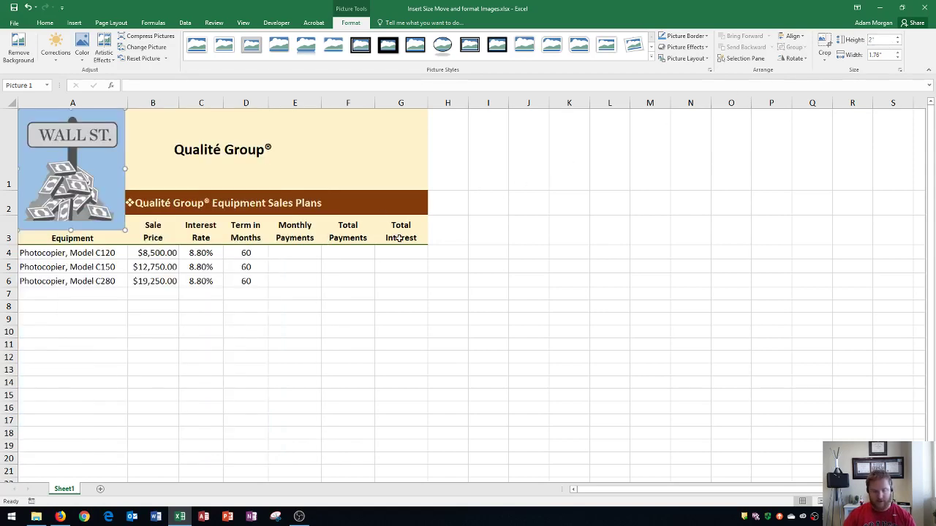
ctrl+scroll(386, 247, up, 7)
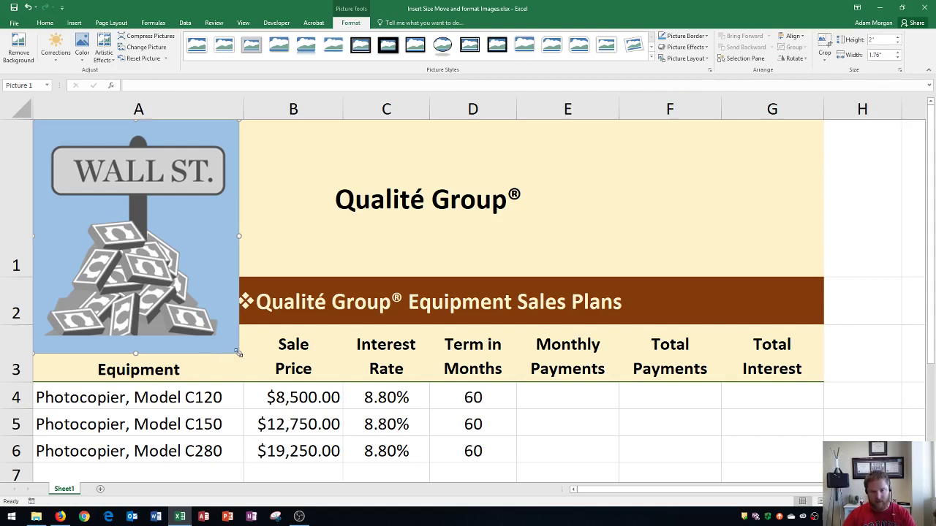
drag(239, 354, 171, 271)
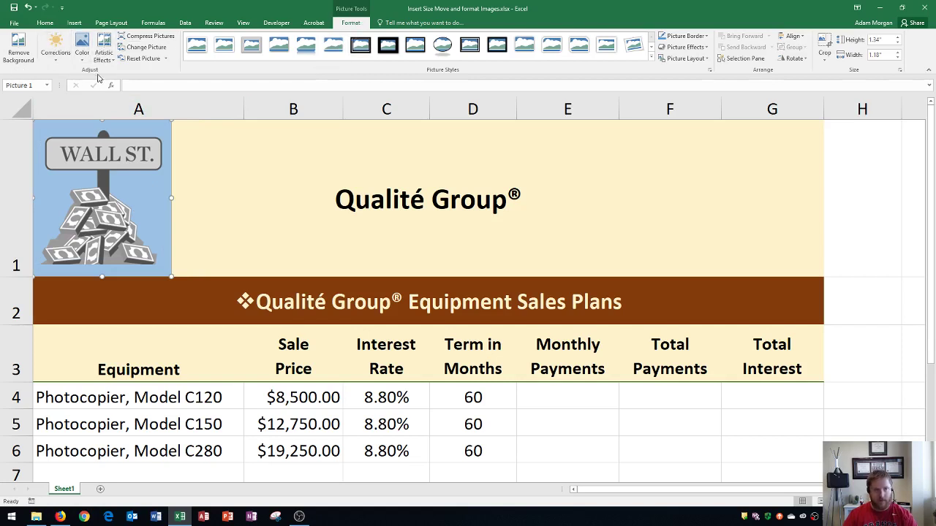
Start background removal on the Wall St. picture and extend the kept region to the picture's full upper-left and lower-right corners
click(19, 56)
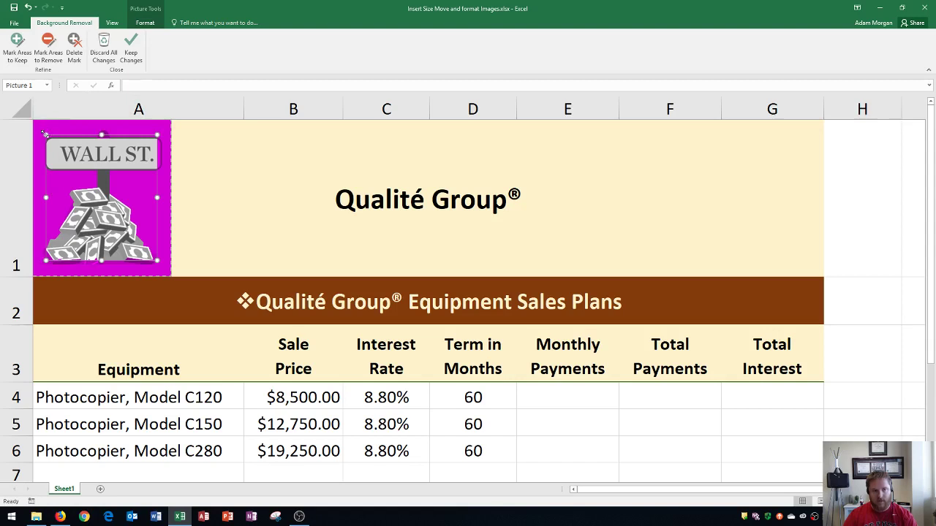
drag(45, 134, 31, 117)
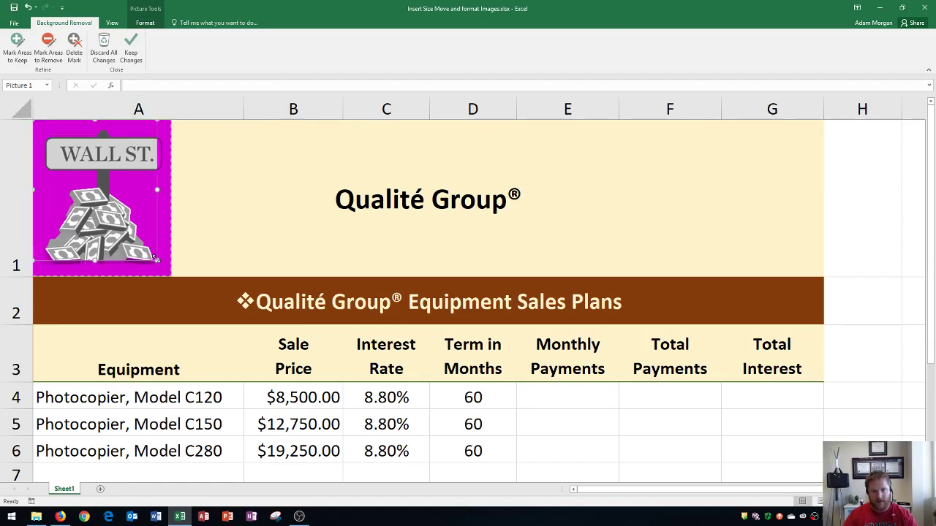
drag(155, 259, 177, 278)
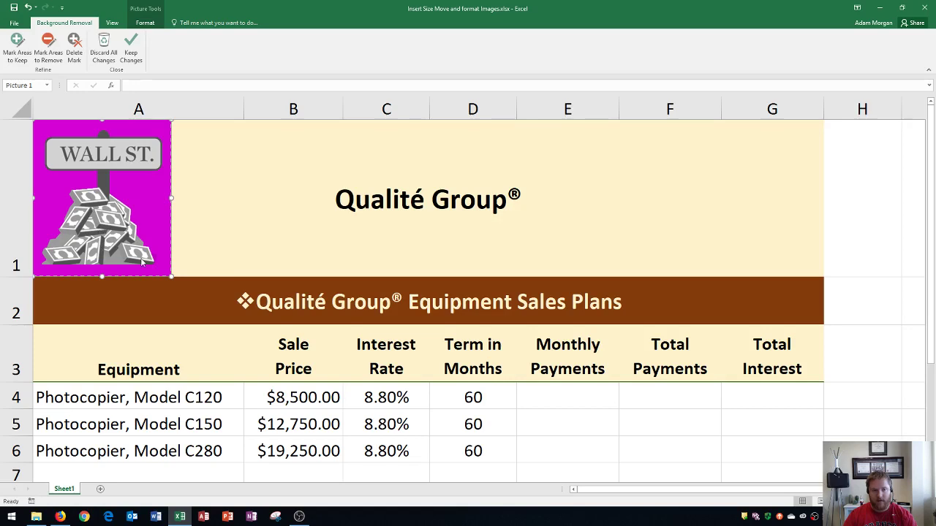
Mark the edge beside the lower-right money bundle as an area to keep, and keep the background removal changes
ctrl+scroll(178, 300, up, 4)
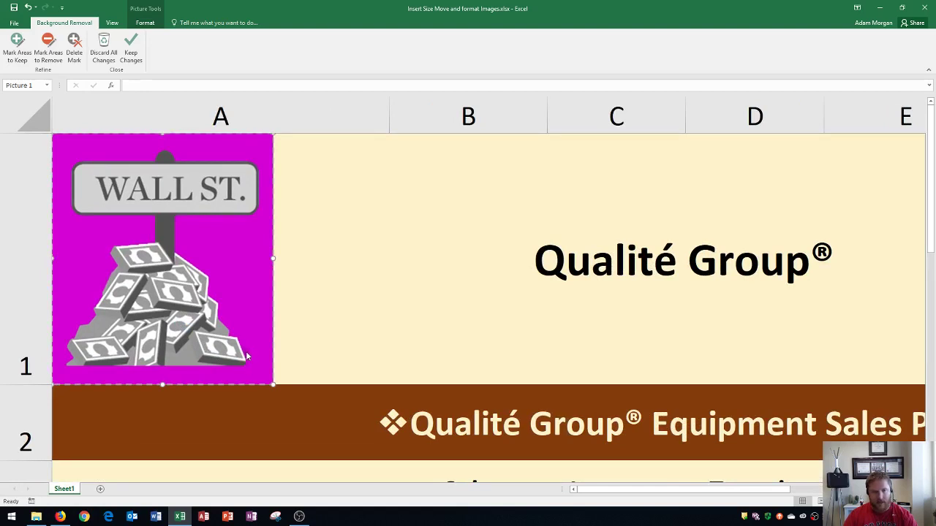
click(16, 50)
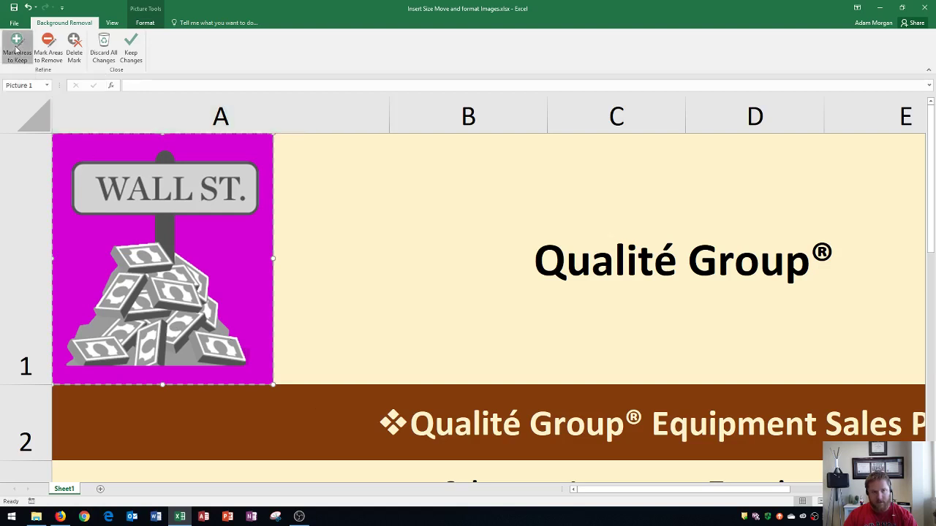
click(247, 355)
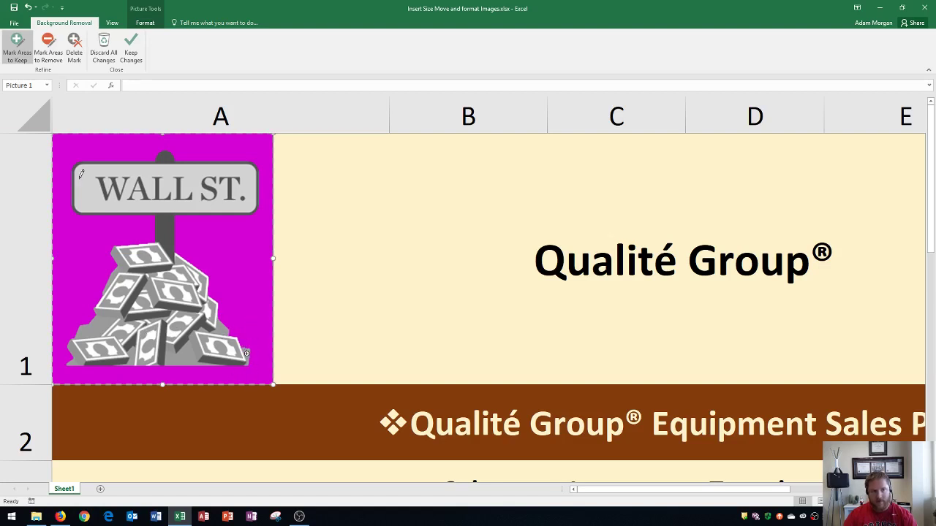
click(46, 44)
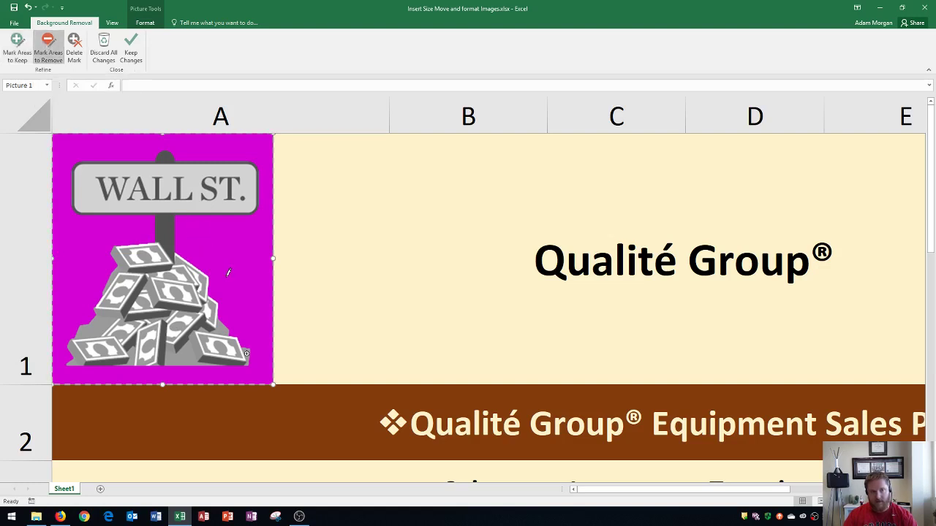
click(19, 50)
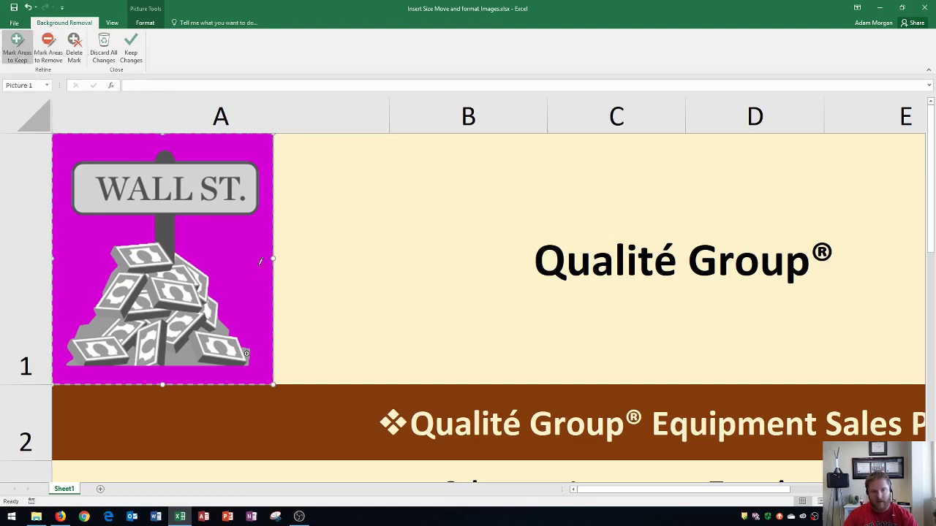
click(131, 54)
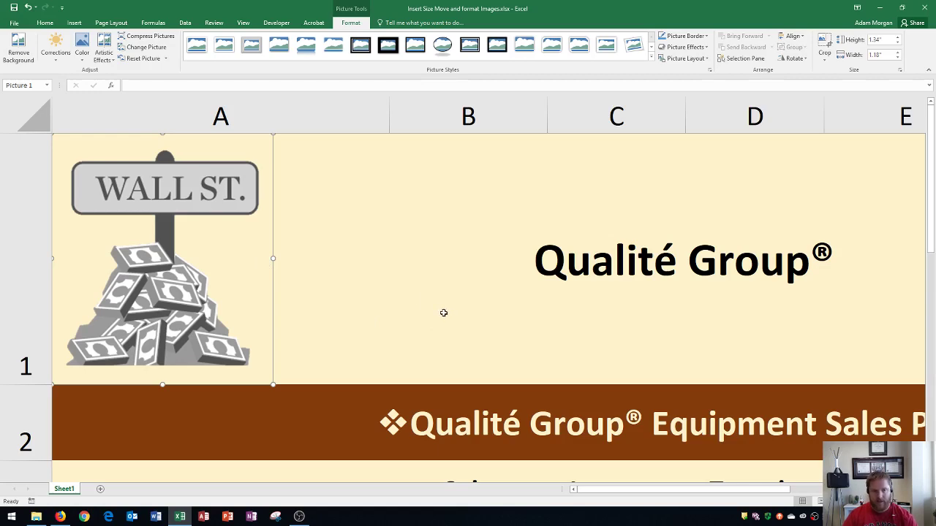
Recolor the Wall St. picture with the light blue variation
ctrl+scroll(443, 312, down, 3)
ctrl+scroll(437, 308, down, 2)
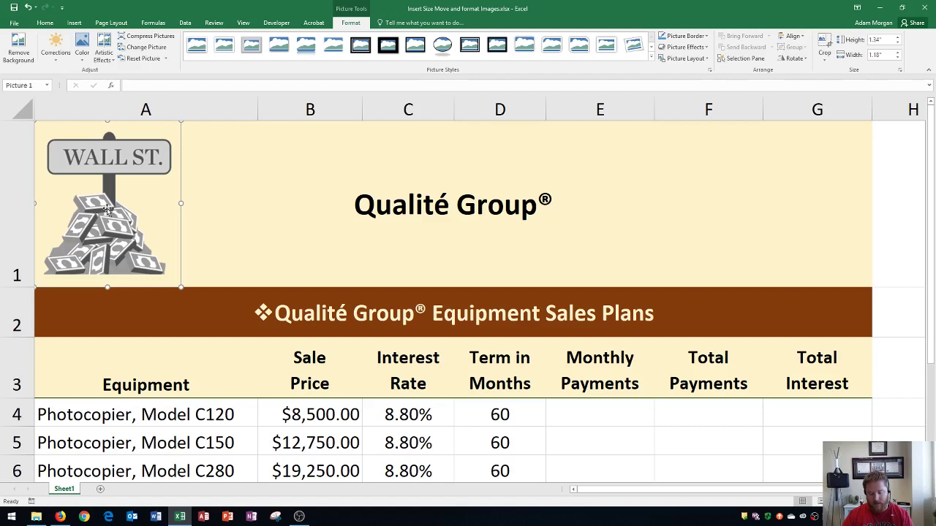
click(85, 53)
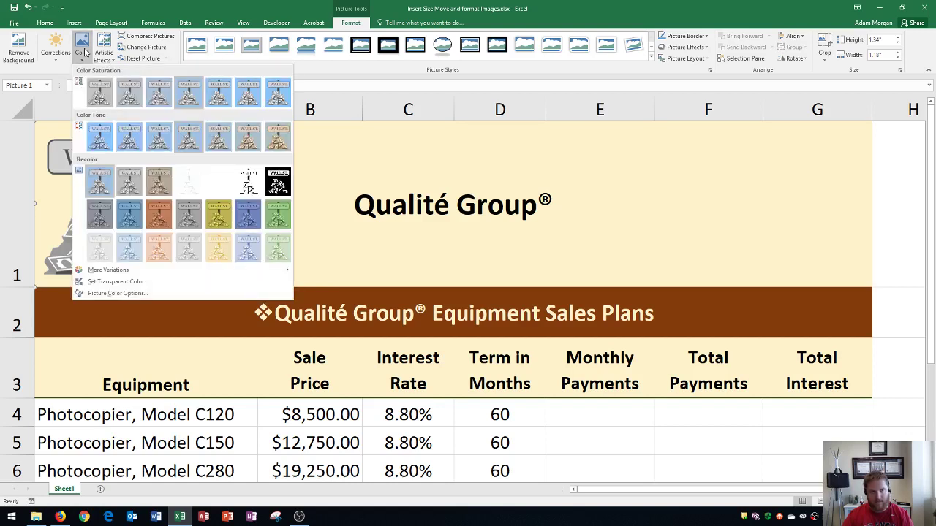
click(124, 252)
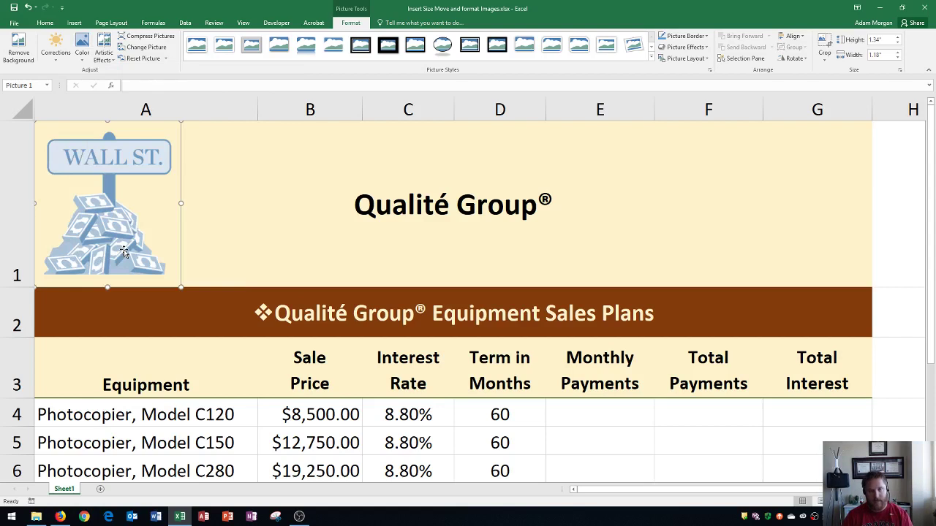
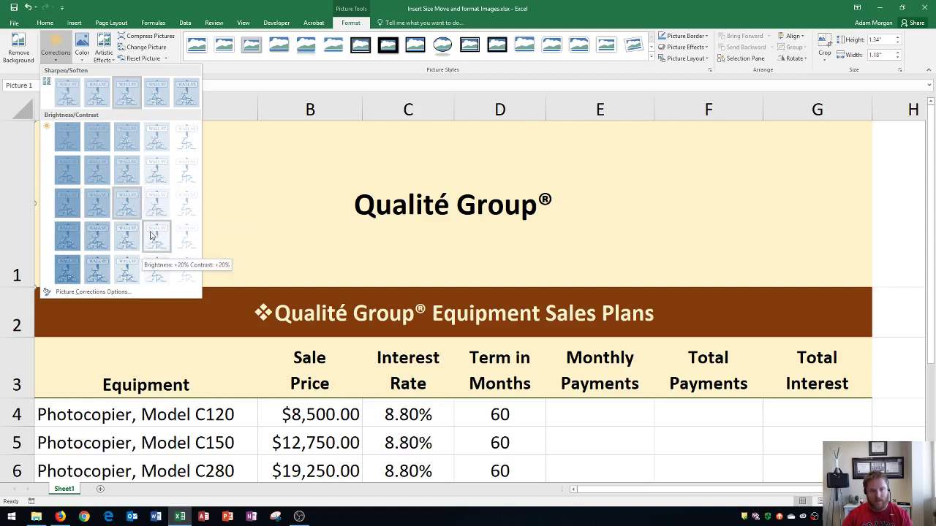
Apply the Brightness: +20% Contrast: +20% correction to the picture, comparing it by undoing and redoing the change
click(151, 234)
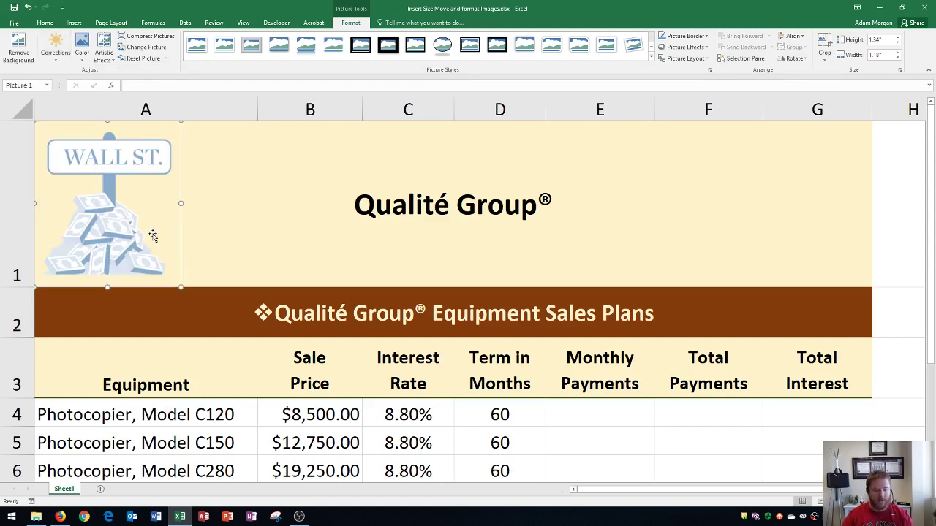
key(ctrl+z)
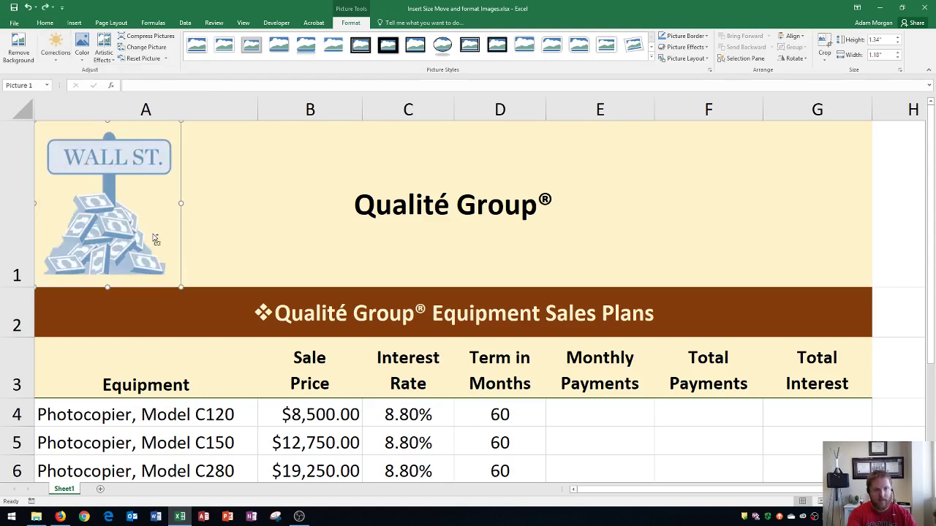
key(ctrl+y)
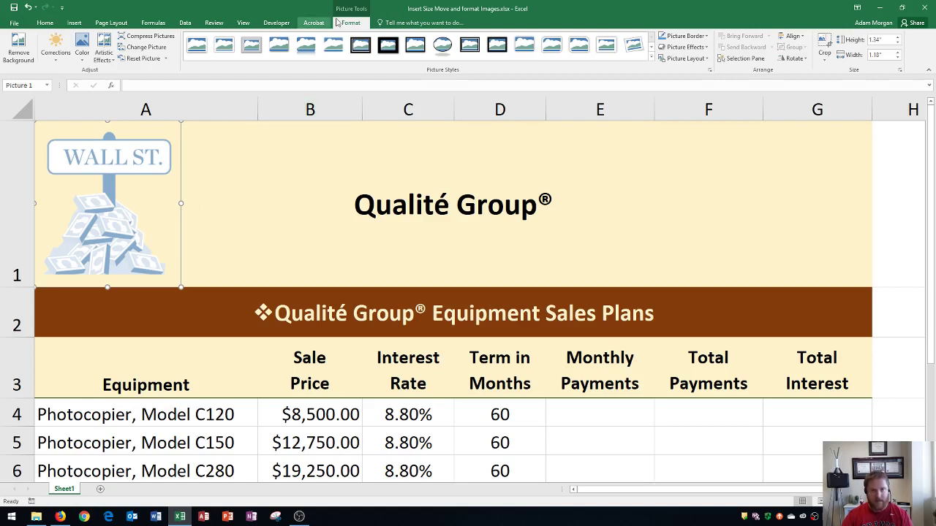
Apply the Glow Edges artistic effect to the picture and enlarge it proportionally to about 1.45" high
click(104, 56)
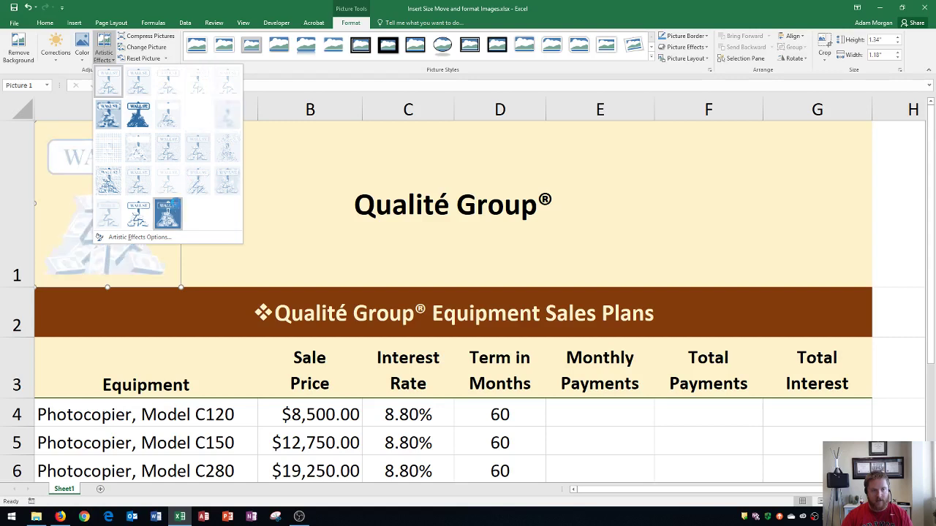
click(171, 216)
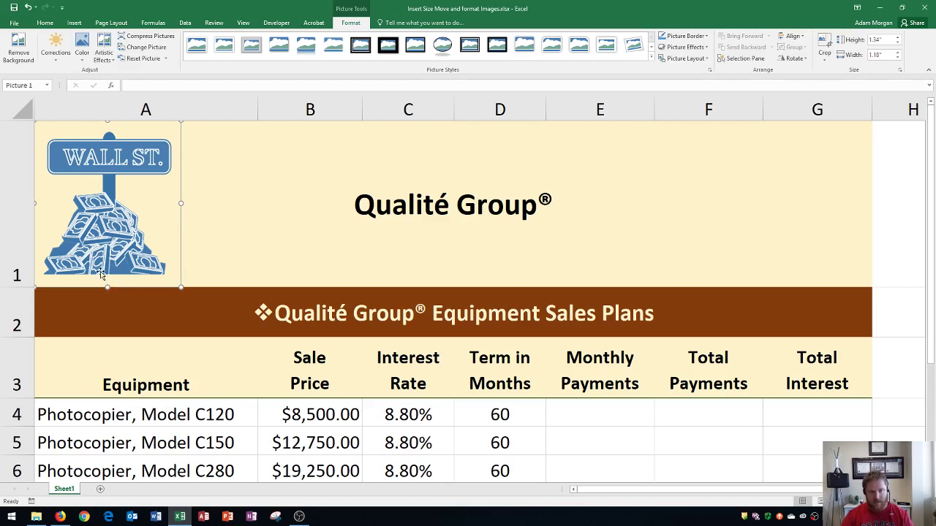
drag(180, 287, 192, 297)
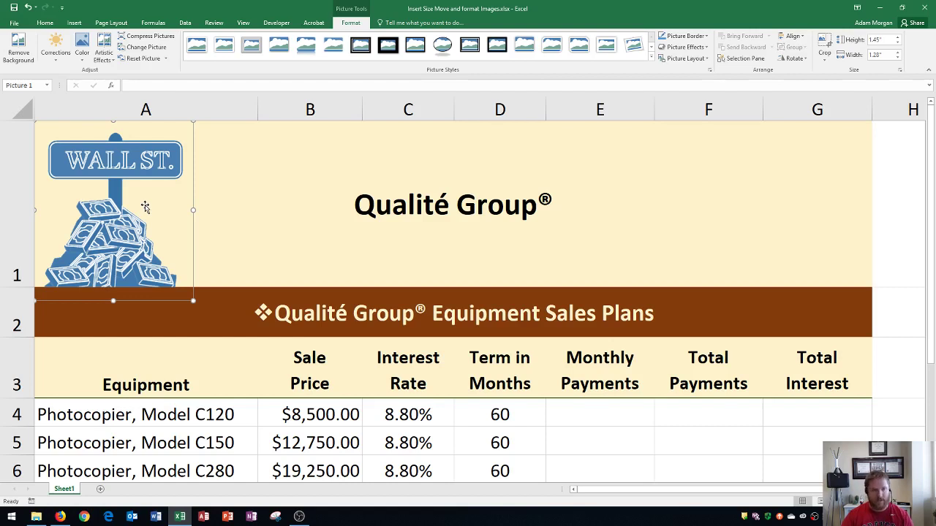
click(637, 215)
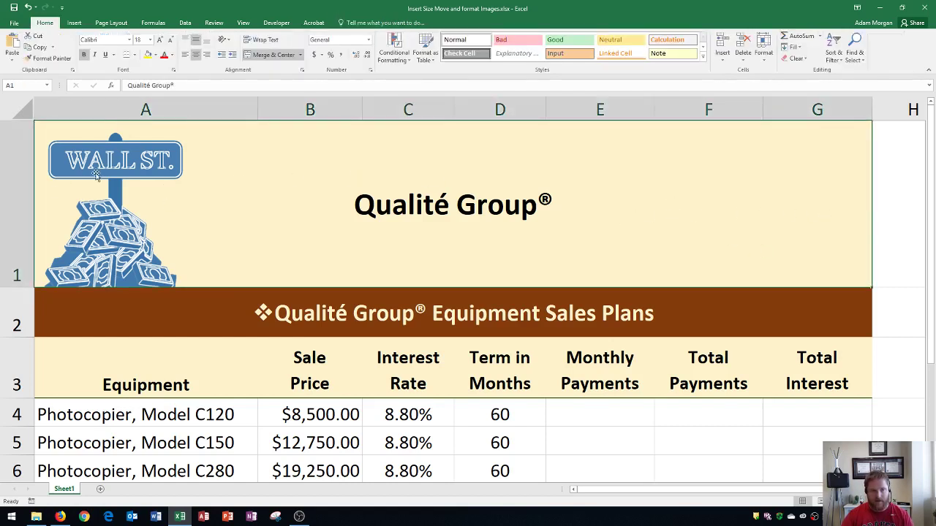
Insert the blue rising-arrow chart picture found through a Bing image search for "stock market clip art"
click(76, 22)
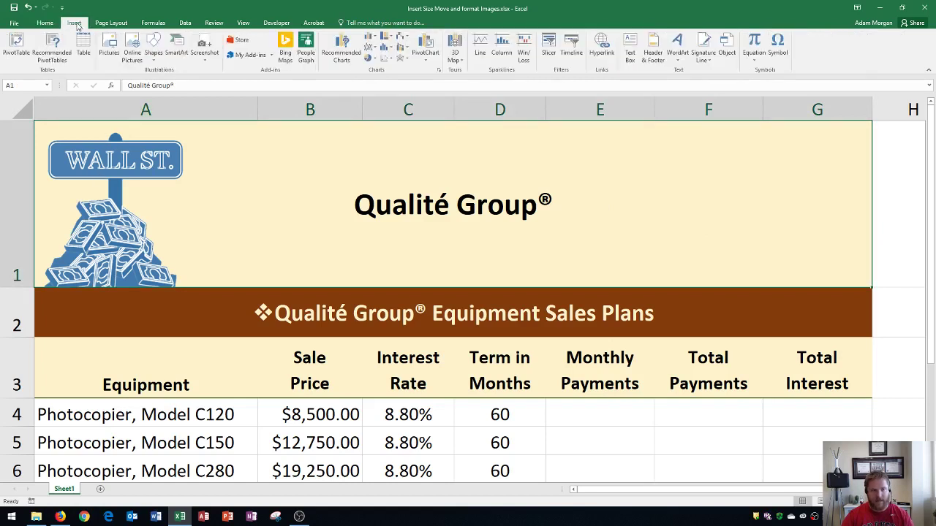
click(132, 55)
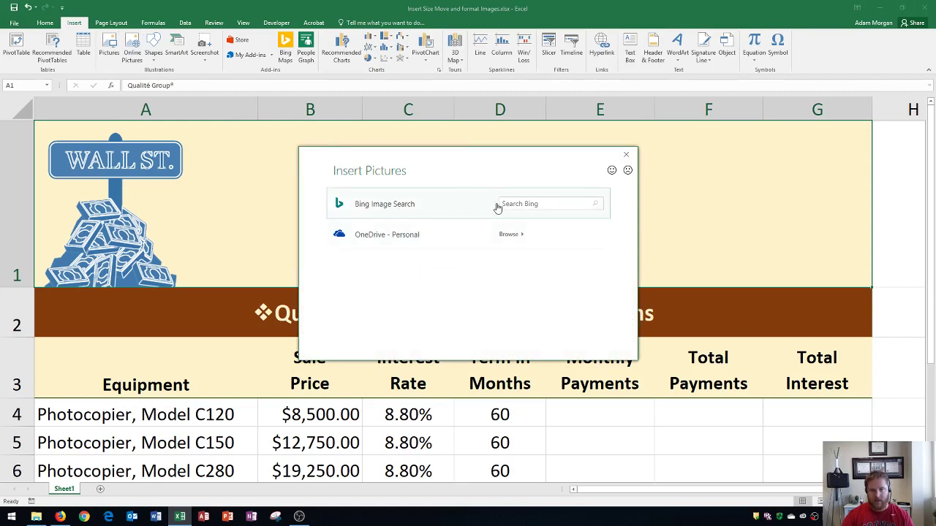
click(528, 206)
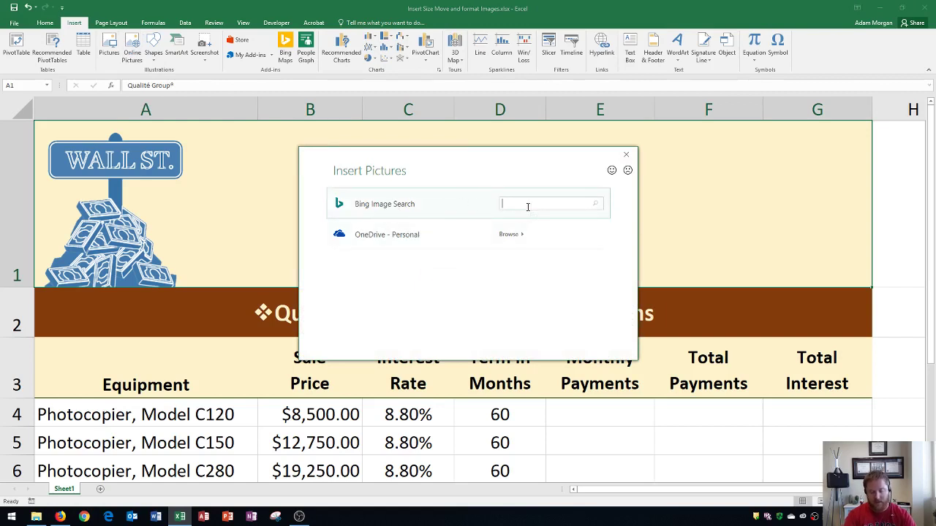
text(stock mo)
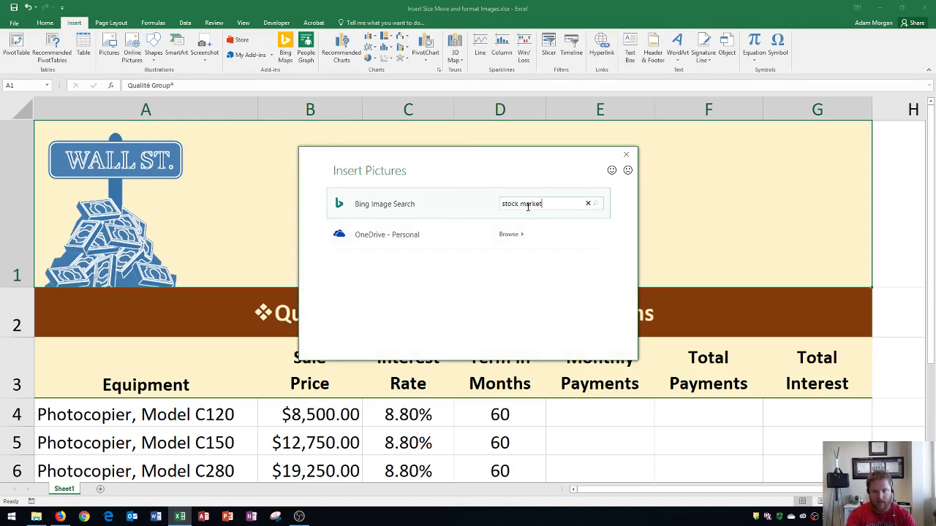
text(rket clip art)
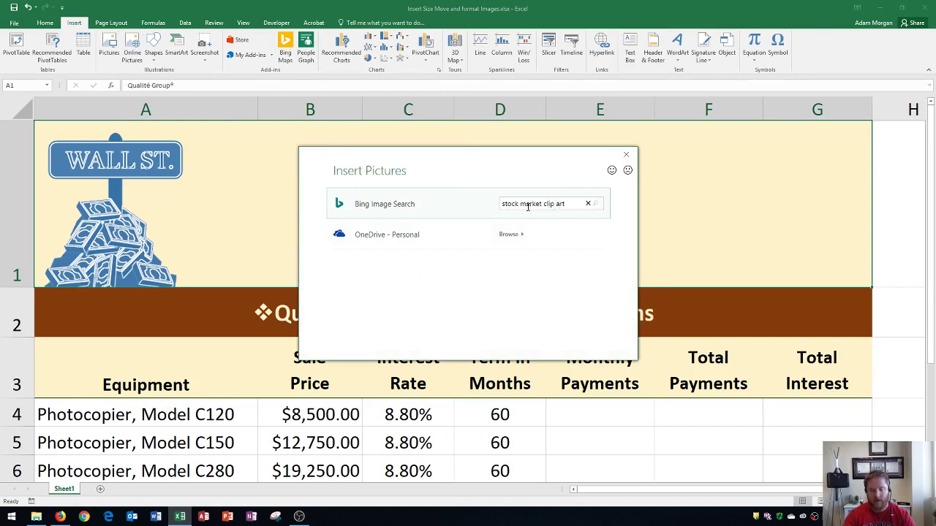
key(Return)
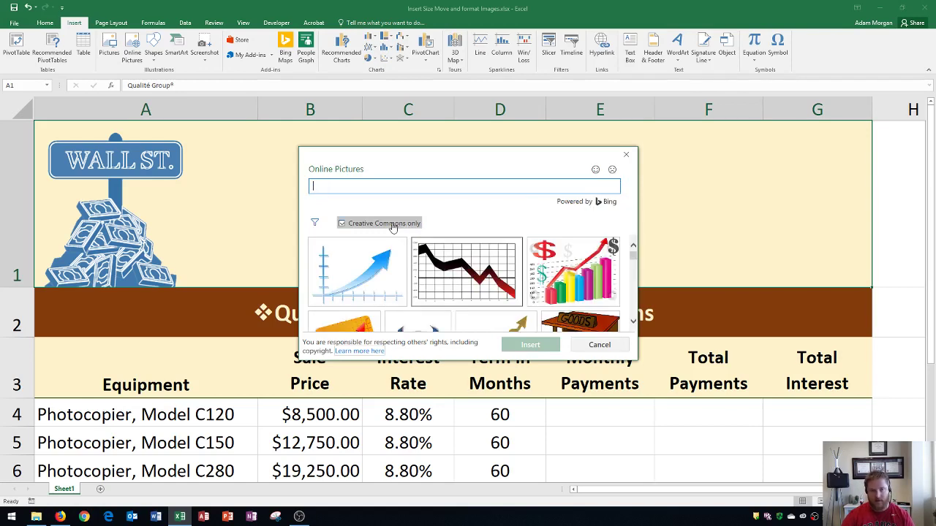
click(343, 272)
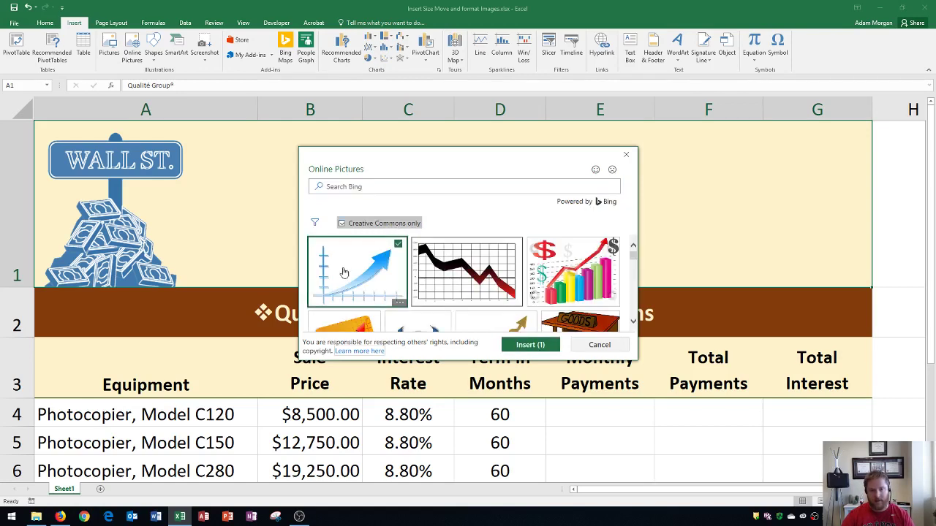
click(530, 346)
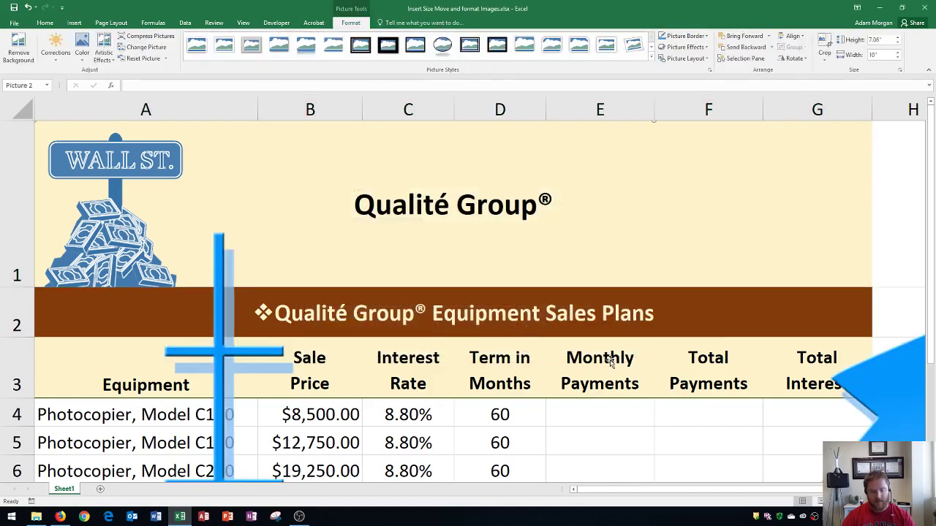
Set the height of the inserted arrow chart picture to 1.65"
scroll(618, 359, down, 8)
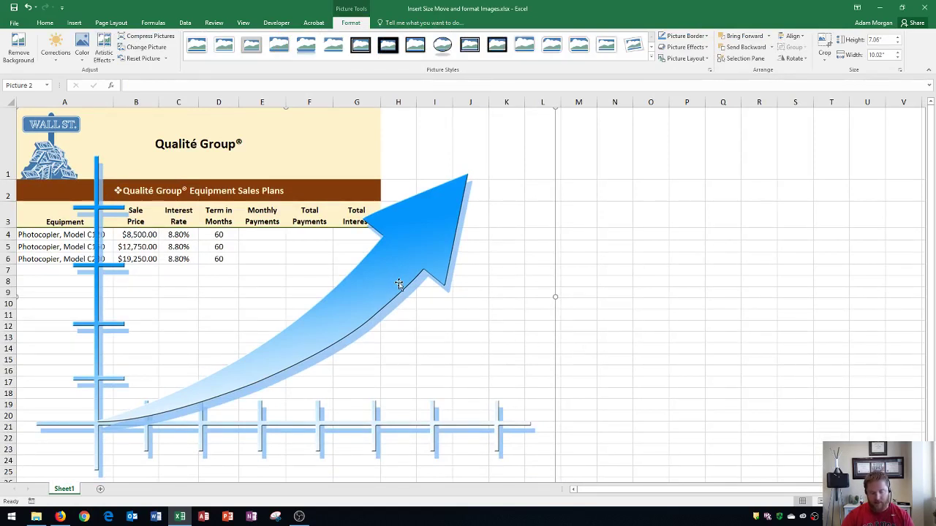
click(883, 40)
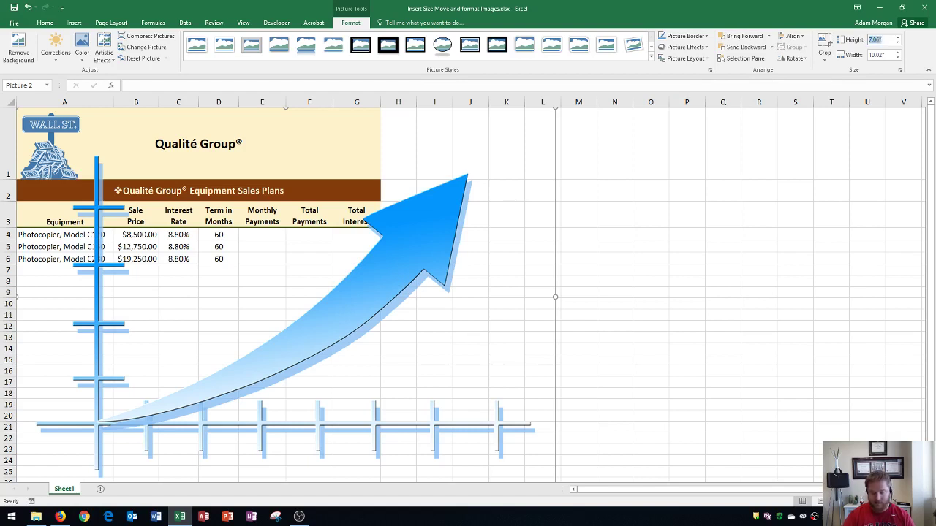
text(1)
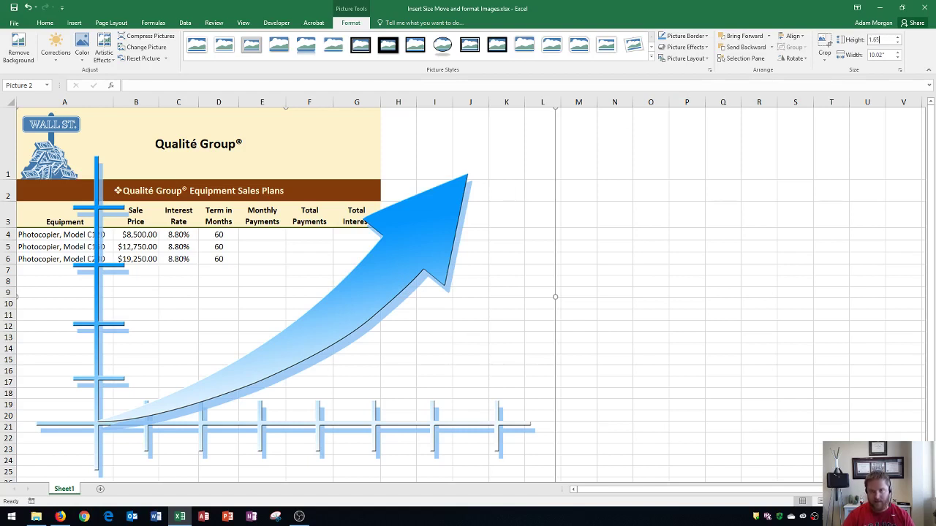
text(.65)
key(Return)
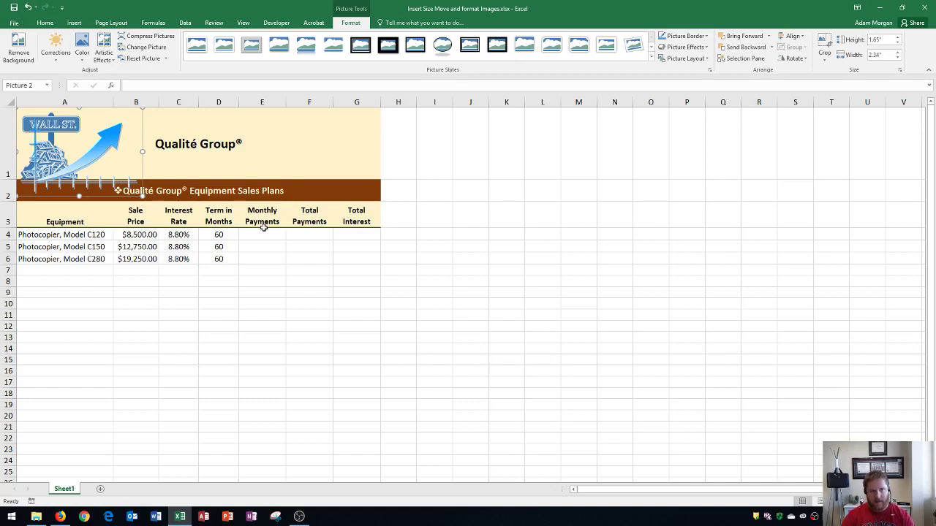
Move the arrow chart picture over columns E to G of the title row and shrink it proportionally to about 1.39" high
ctrl+scroll(261, 228, up, 5)
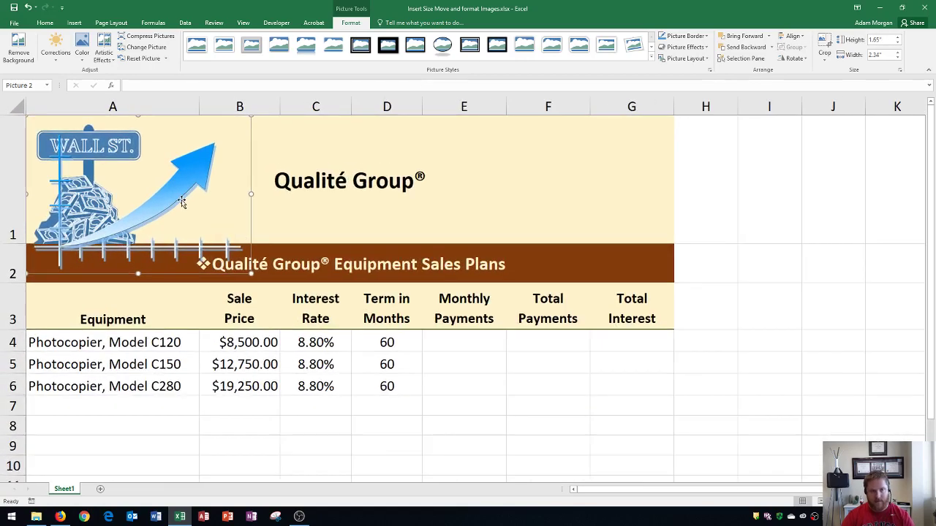
drag(182, 203, 608, 200)
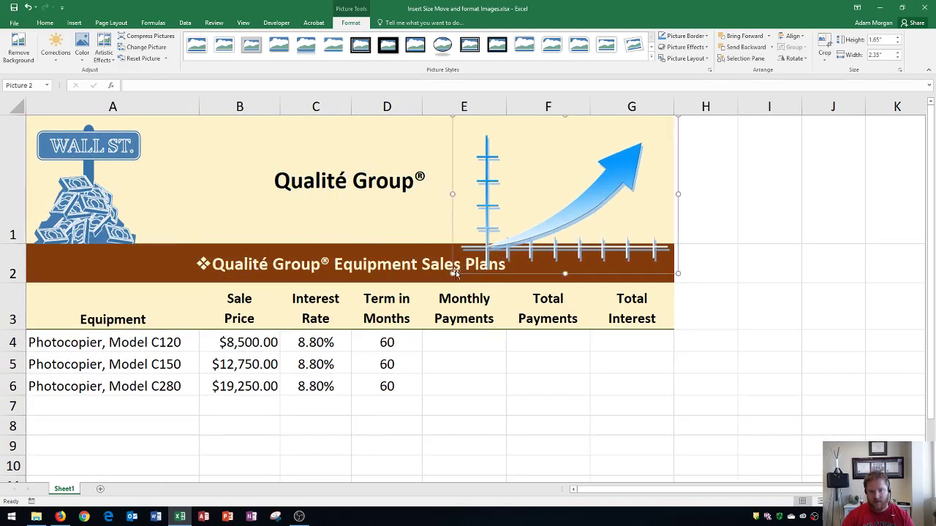
drag(453, 274, 515, 253)
drag(523, 222, 518, 237)
drag(474, 266, 483, 261)
drag(511, 231, 516, 243)
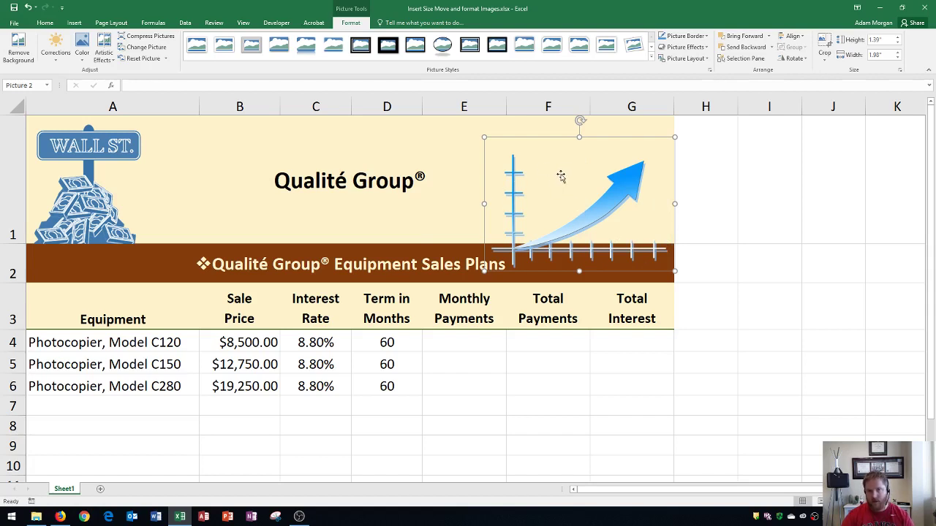
drag(560, 176, 560, 181)
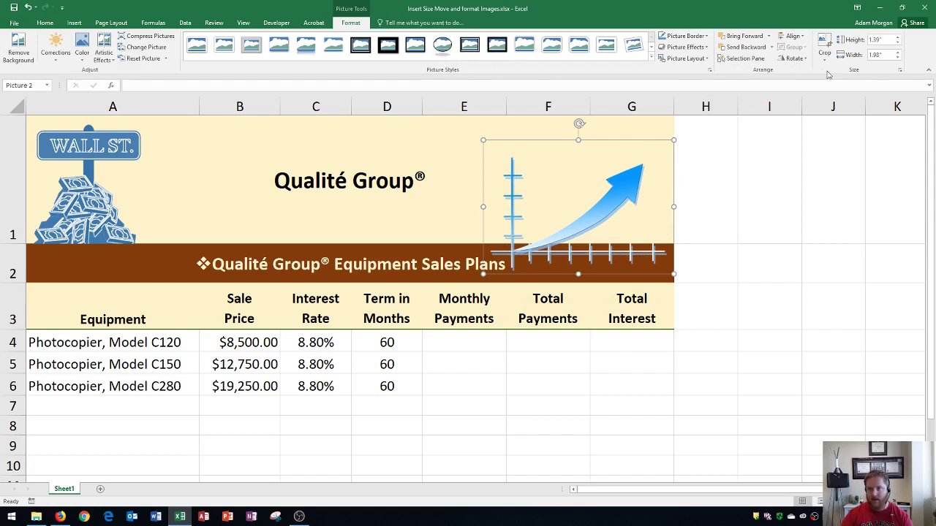
Show the arrow chart picture's detailed size settings and its placement properties
click(900, 71)
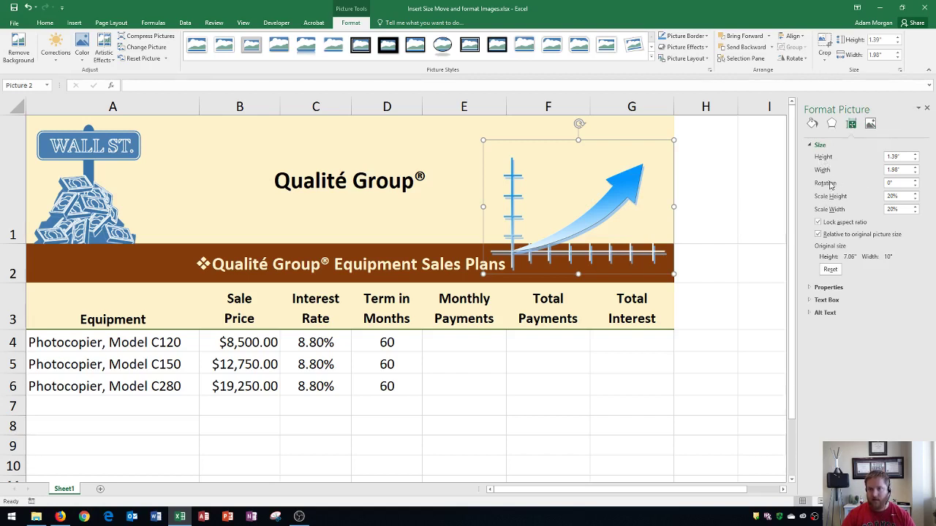
click(809, 288)
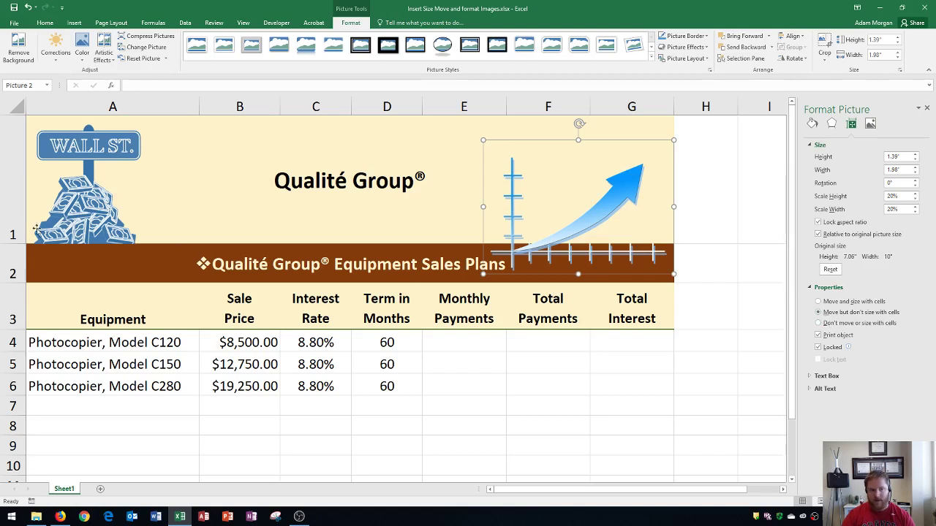
Test the picture's "Move but don't size with cells" behavior by roughly doubling row 1's height, and undo the row resizing
click(8, 218)
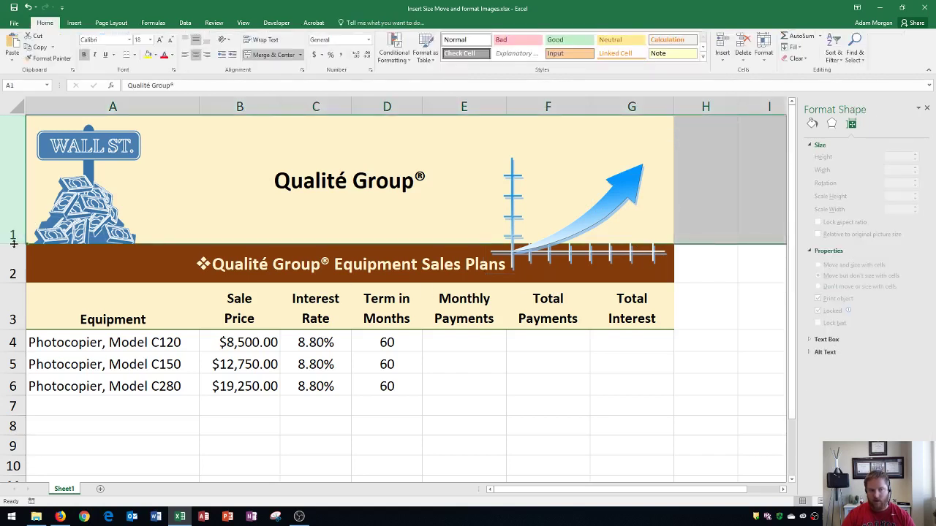
drag(10, 244, 19, 373)
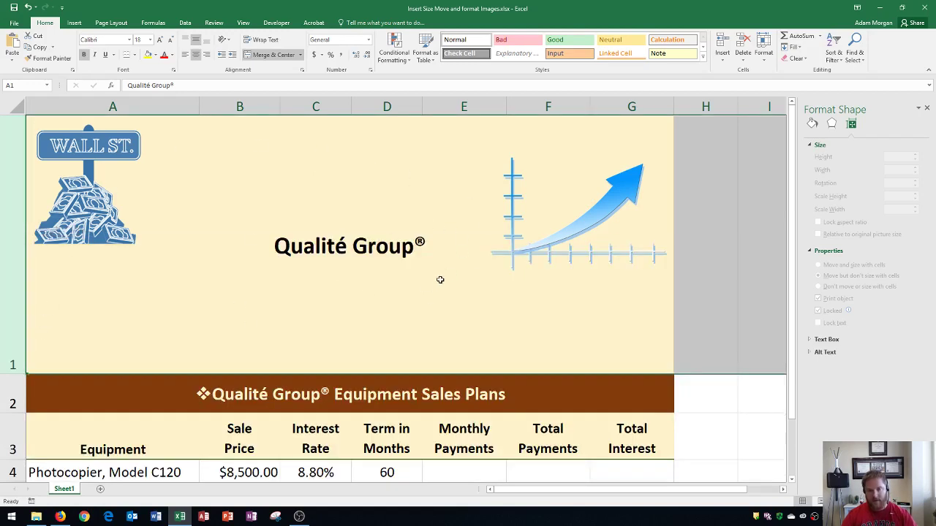
key(ctrl+z)
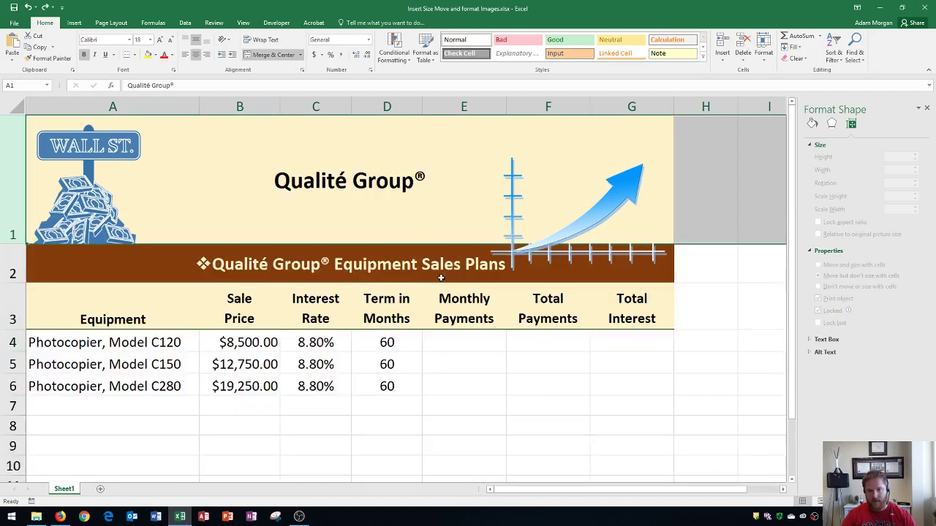
Set the arrow chart picture to "Move and size with cells" and make row 1 roughly twice as tall
click(566, 241)
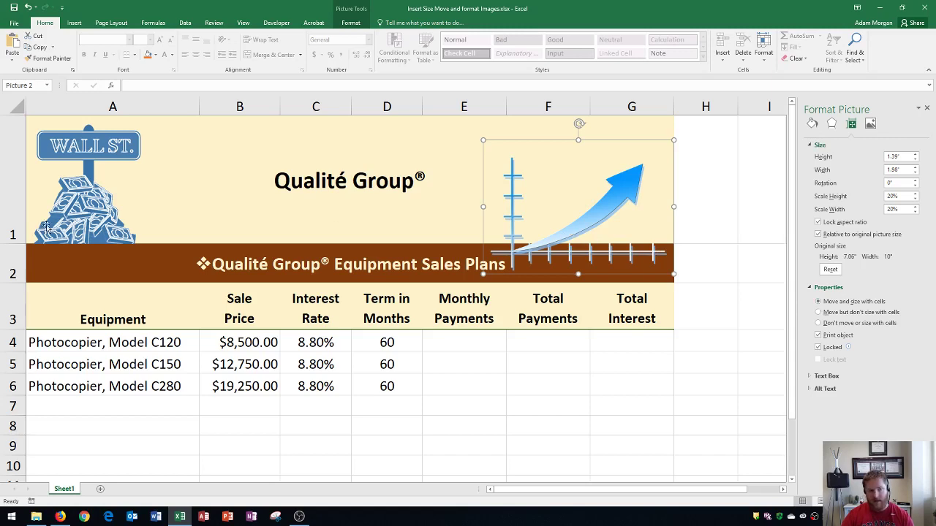
click(7, 235)
drag(7, 244, 18, 373)
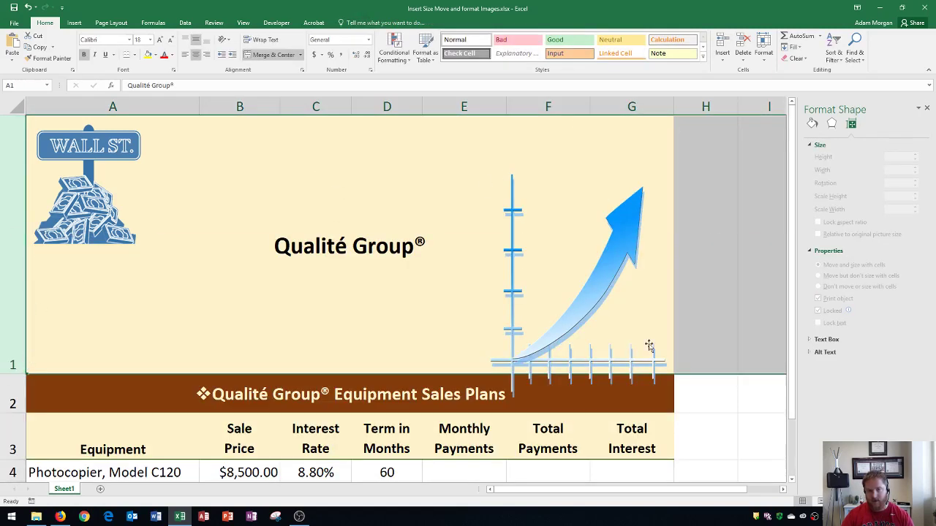